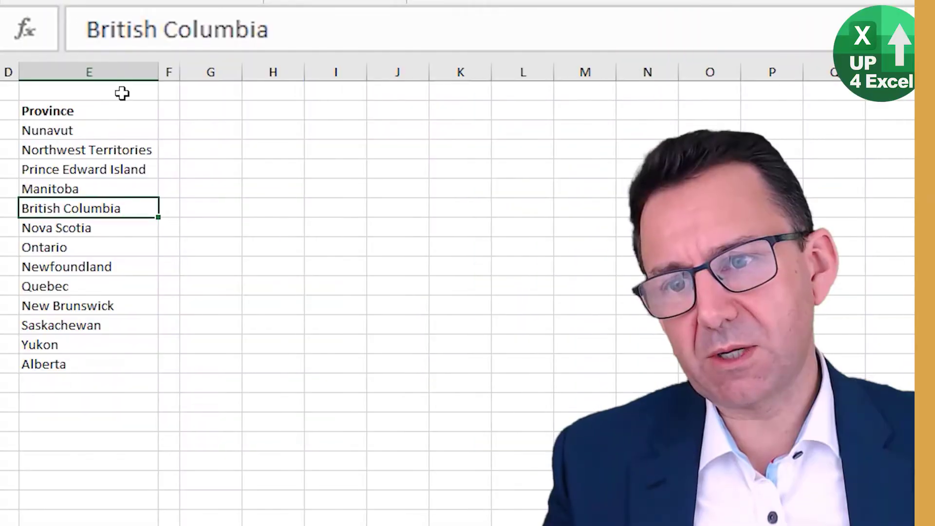
# Enter =COUNTA(E3:E1048576) in E1 above the Province list, returning 13, and centre it
pyautogui.write('=counta(')
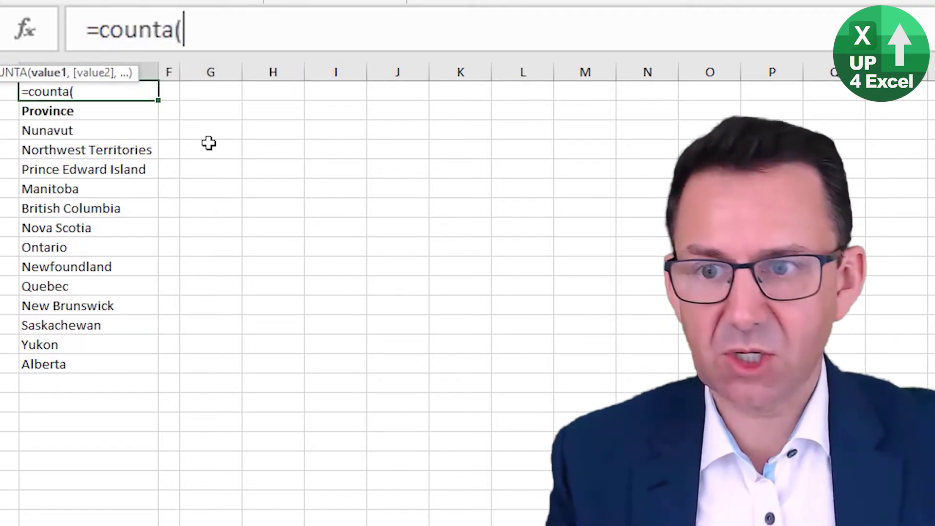
pyautogui.press('Down')
pyautogui.press('Down')
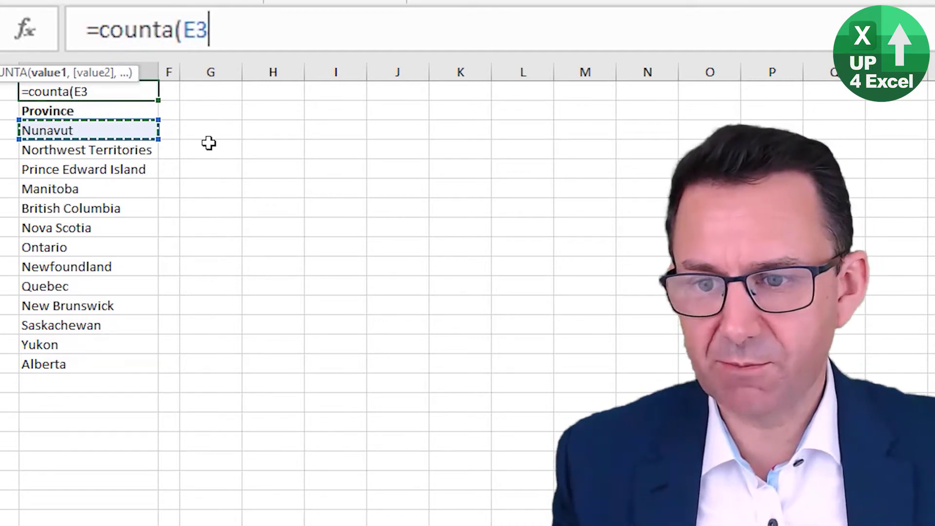
pyautogui.hotkey('ctrl', 'shift', 'Down')
pyautogui.hotkey('ctrl', 'shift', 'Down')
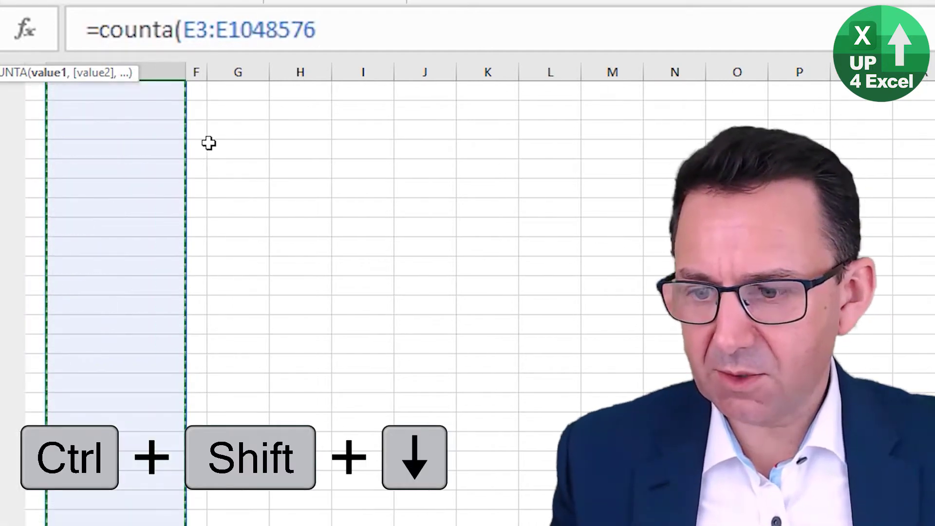
pyautogui.write(')')
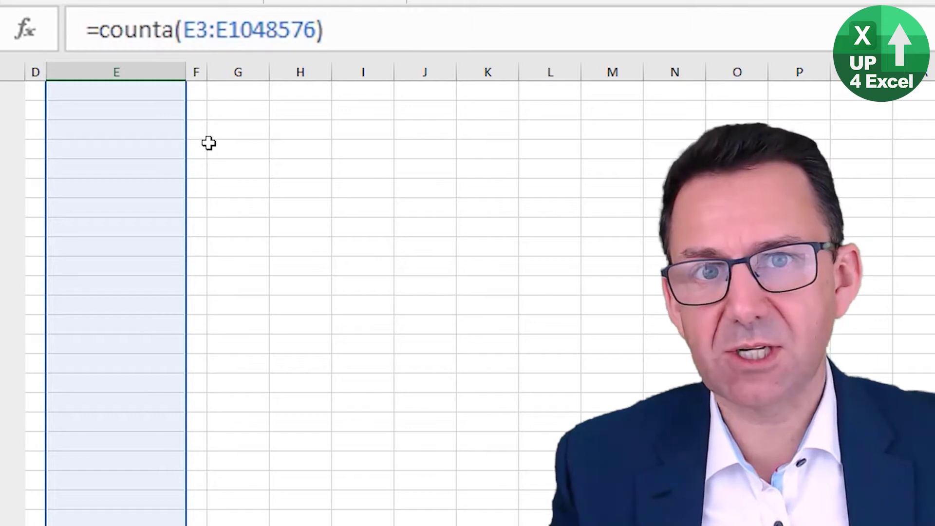
pyautogui.press('Return')
pyautogui.press('Up')
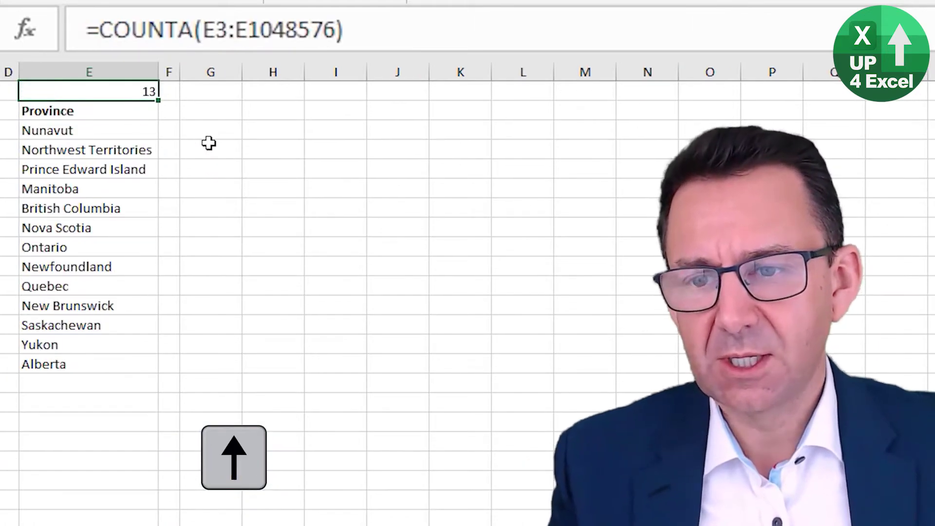
pyautogui.click(36, 1)
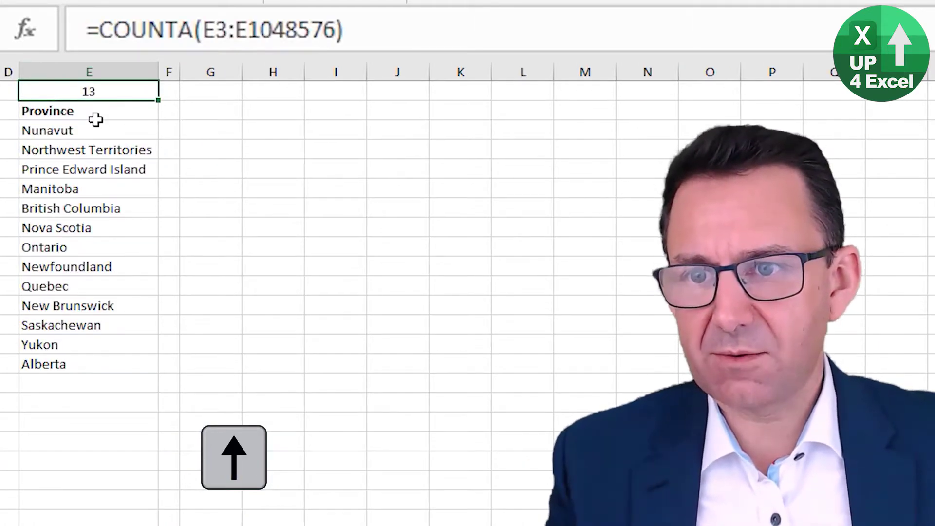
pyautogui.moveTo(102, 130); pyautogui.dragTo(102, 368)
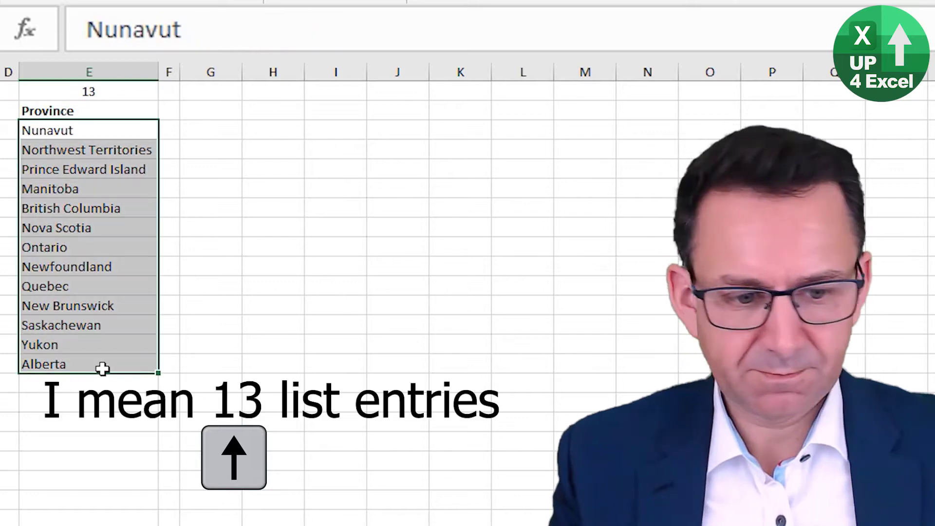
pyautogui.click(88, 383)
pyautogui.write('john')
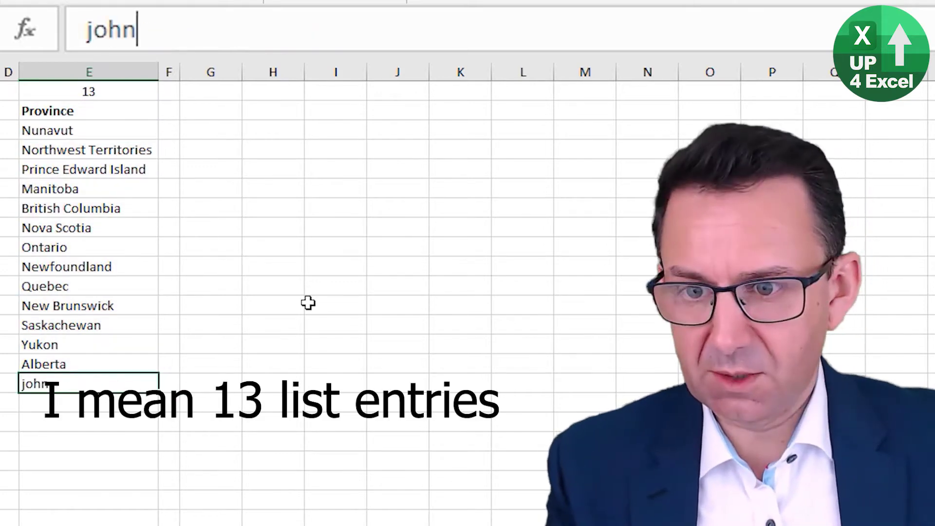
pyautogui.press('Return')
pyautogui.press('Up')
pyautogui.press('Delete')
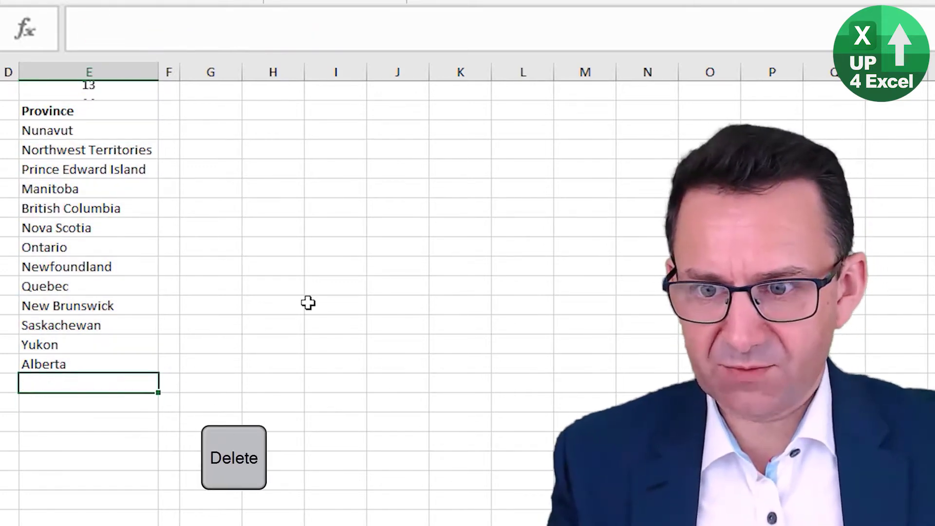
pyautogui.press('Up')
pyautogui.hotkey('ctrl', 'Up')
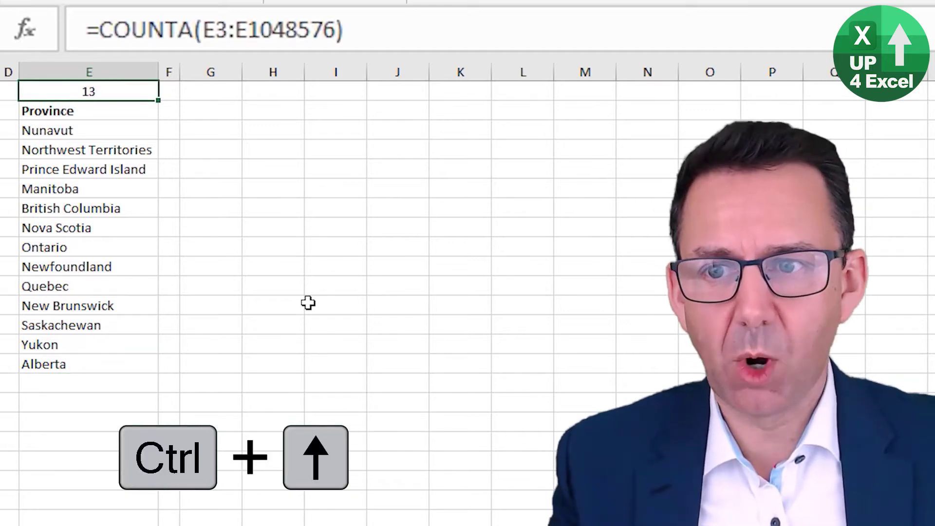
pyautogui.press('Down')
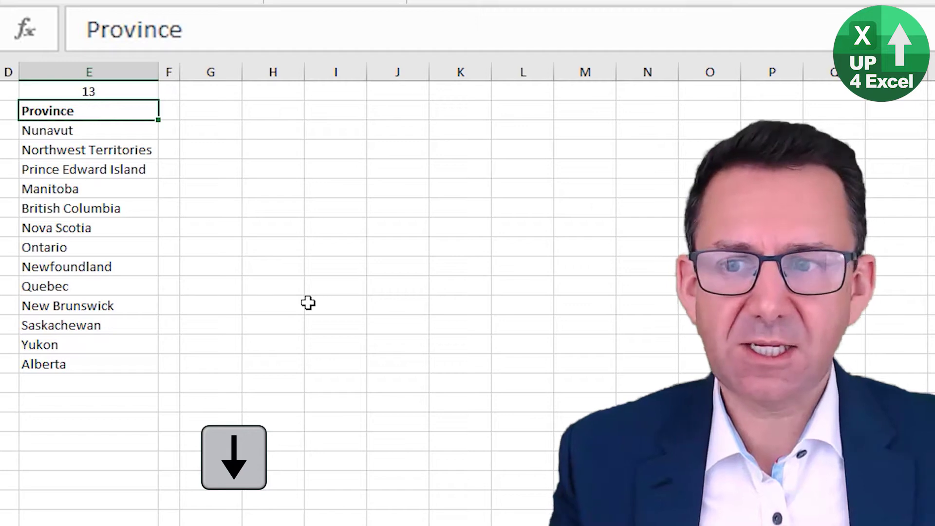
pyautogui.press('Up')
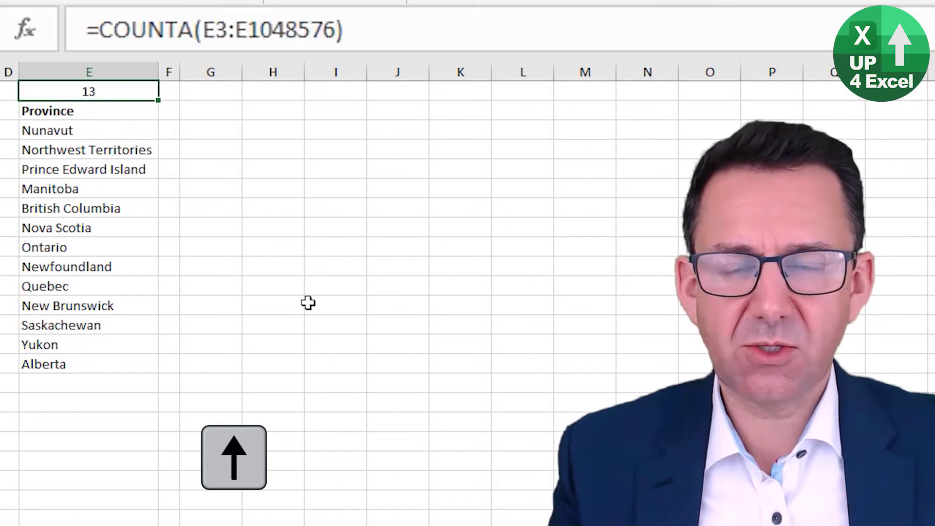
pyautogui.press('Down')
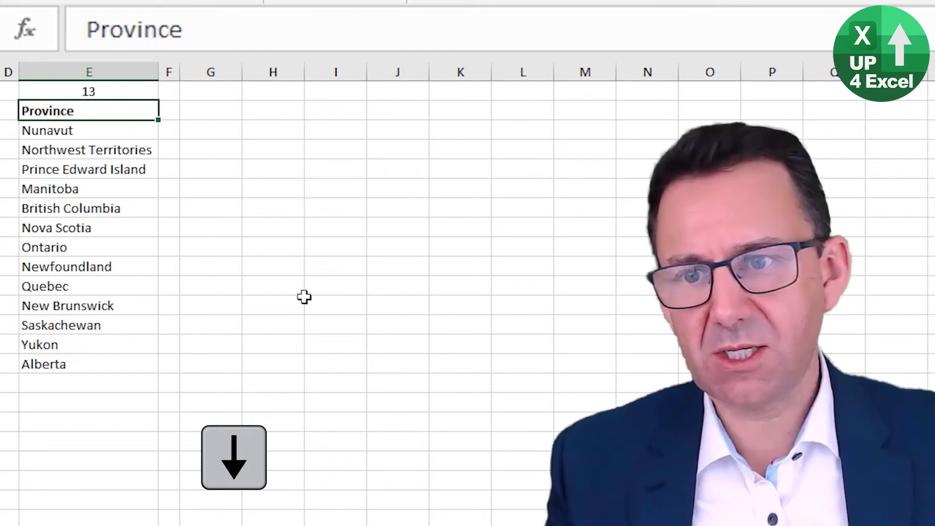
pyautogui.click(109, 134)
pyautogui.moveTo(109, 134); pyautogui.dragTo(98, 363)
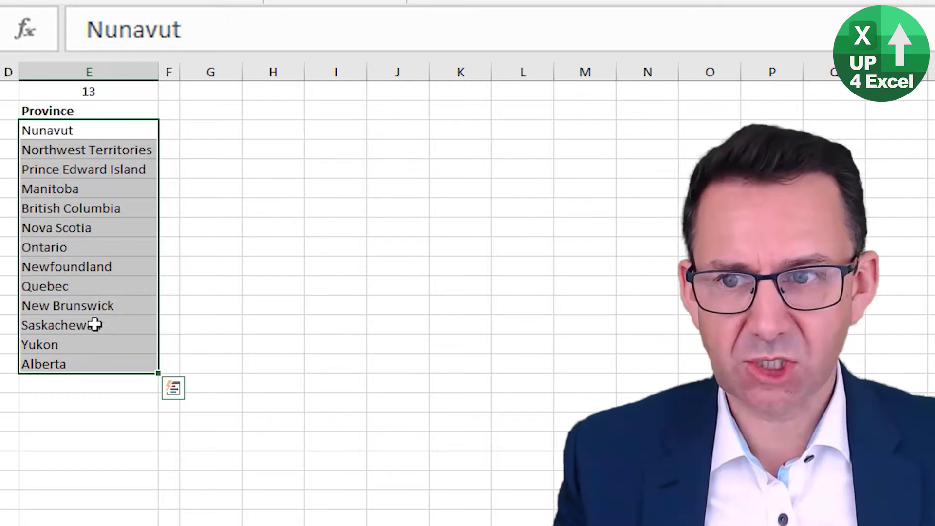
pyautogui.click(115, 92)
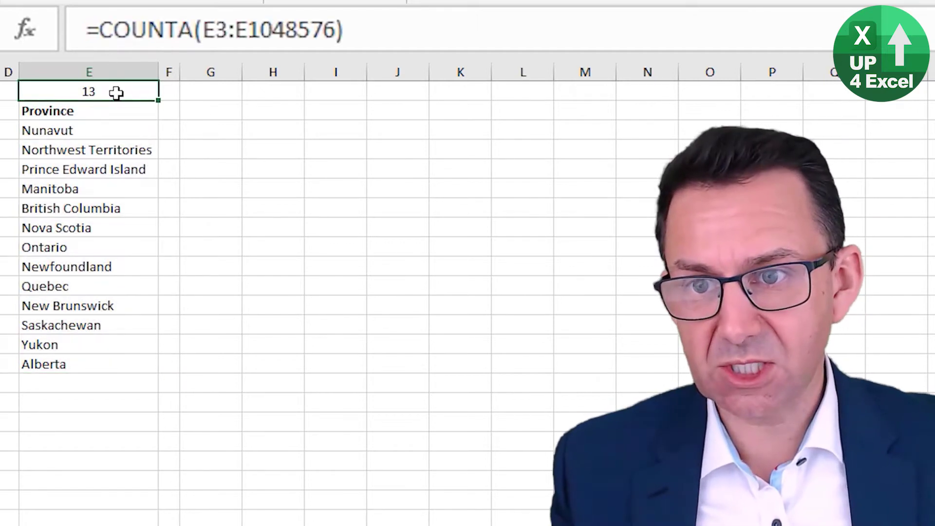
pyautogui.press('Down')
pyautogui.press('Down')
pyautogui.press('Down')
pyautogui.press('Down')
pyautogui.click(85, 385)
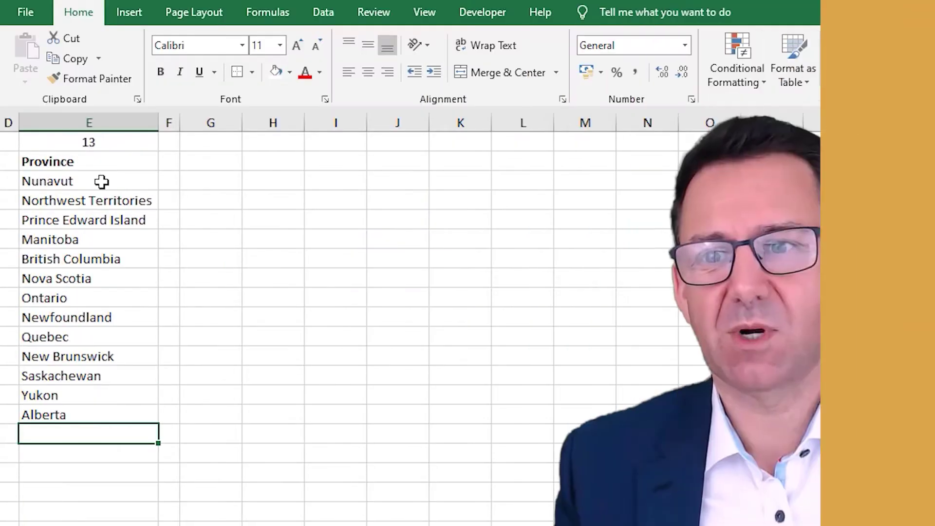
# Open Name Manager from the Formulas tab, showing no defined names yet
pyautogui.click(102, 181)
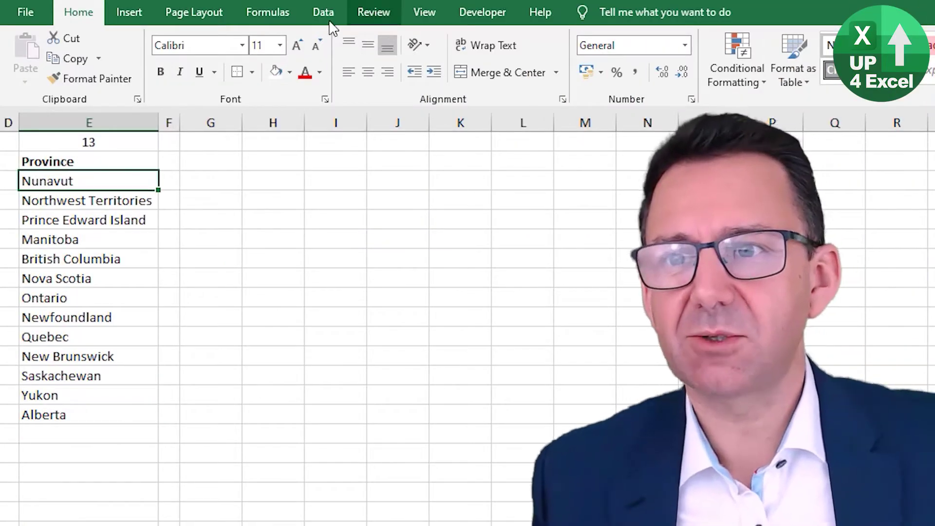
pyautogui.click(319, 13)
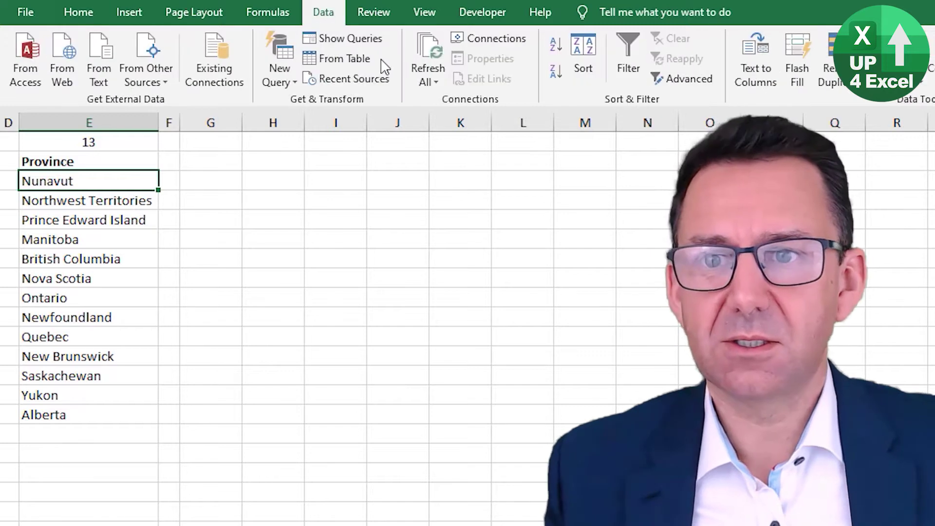
pyautogui.click(142, 14)
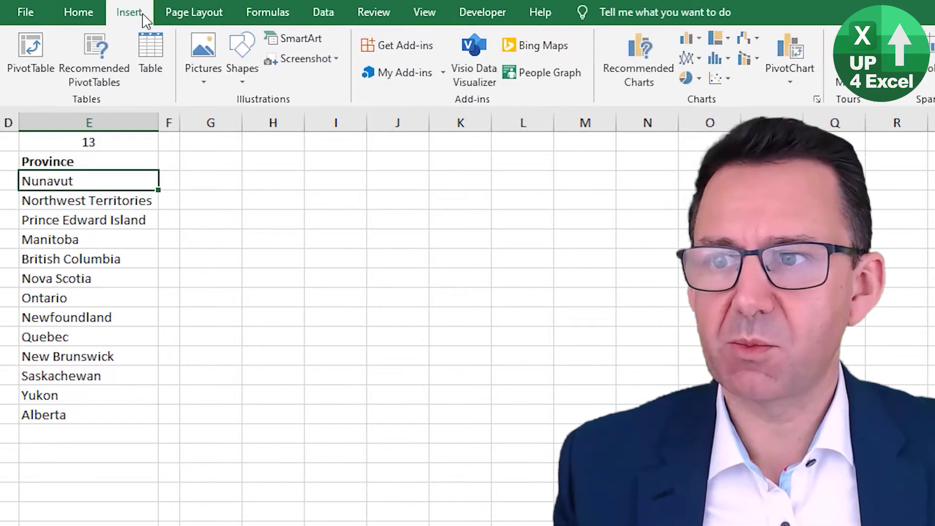
pyautogui.click(80, 14)
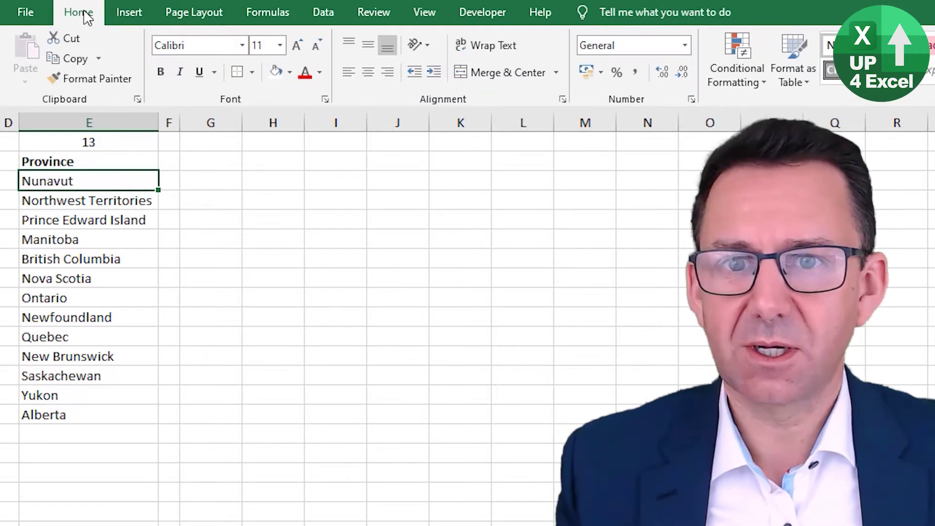
pyautogui.click(270, 12)
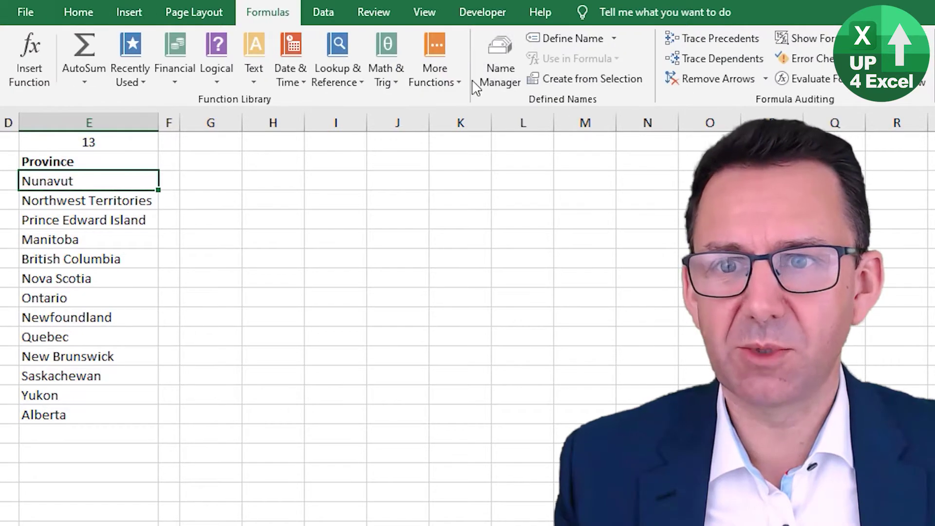
pyautogui.click(496, 69)
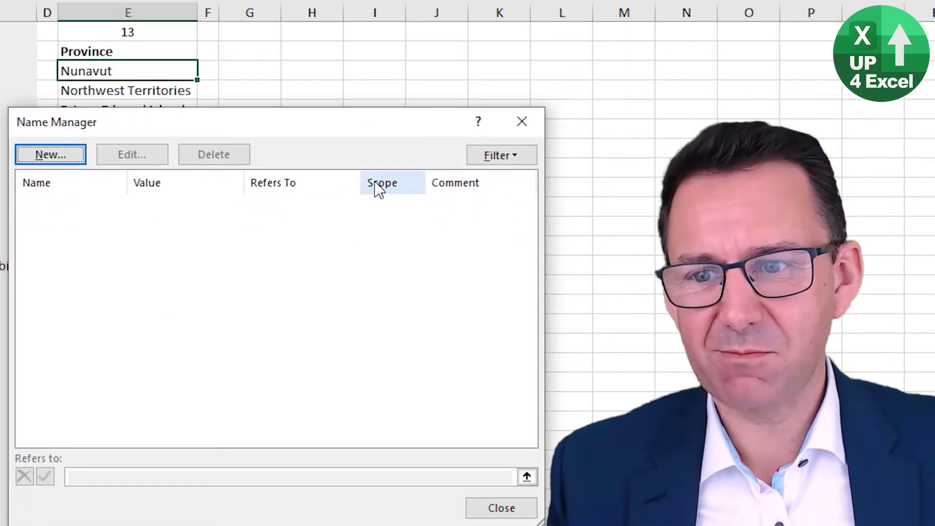
# Create a new workbook-scope name nProvince, currently referring to =Example!$E$3
pyautogui.click(75, 160)
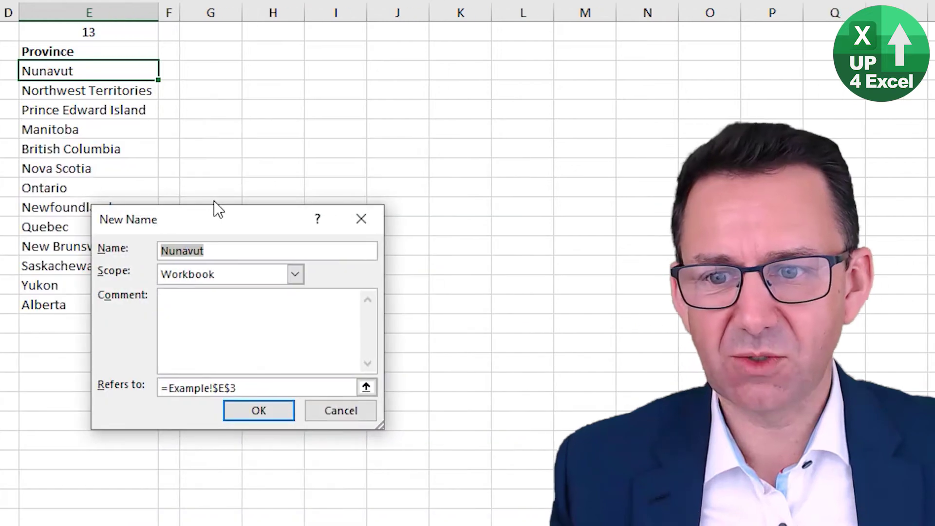
pyautogui.moveTo(212, 214); pyautogui.dragTo(395, 174)
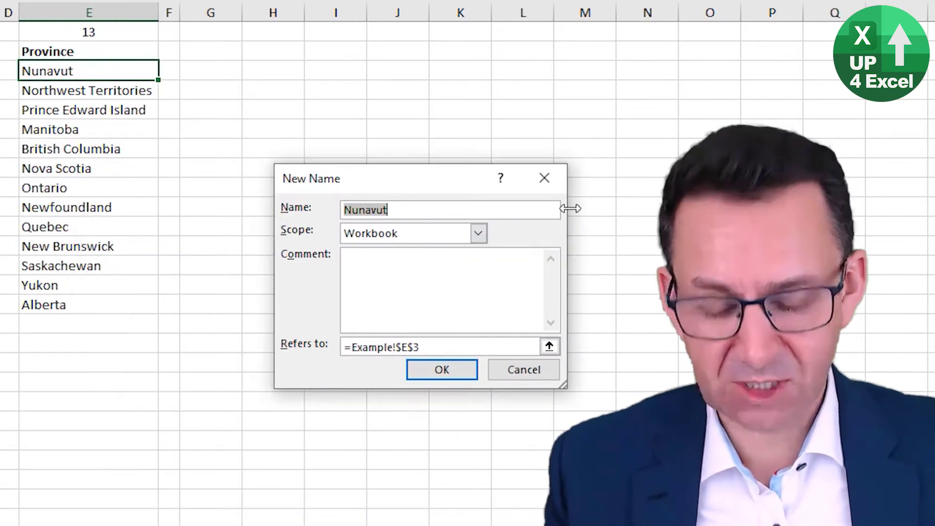
pyautogui.write('n')
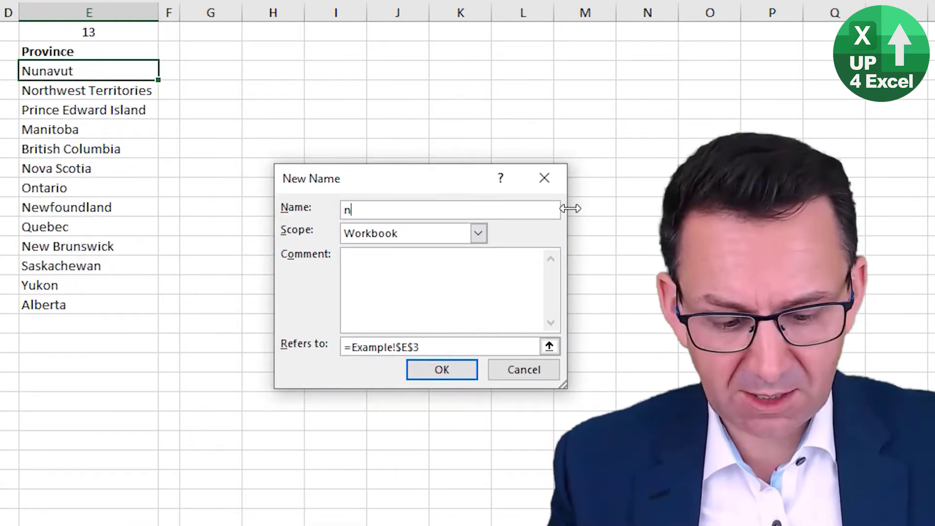
pyautogui.write('Prov')
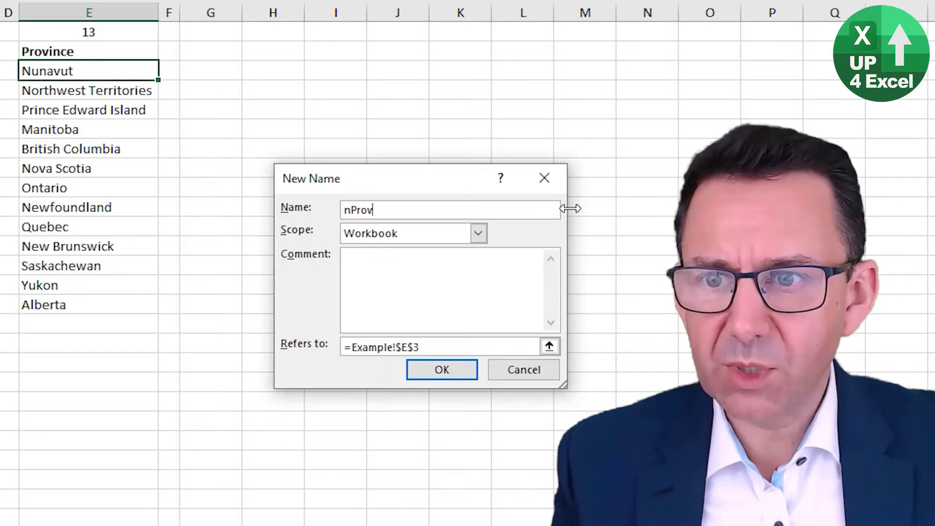
pyautogui.write('ince')
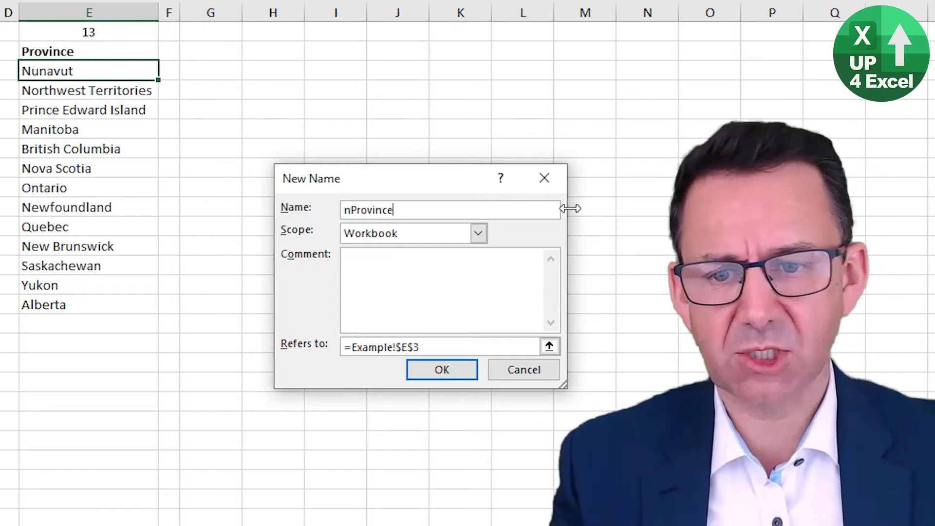
pyautogui.click(461, 342)
# Replace nProvince's reference with =offset( anchored on the Province header Example!$E$2
pyautogui.hotkey('ctrl', 'shift', 'Left')
pyautogui.press('BackSpace')
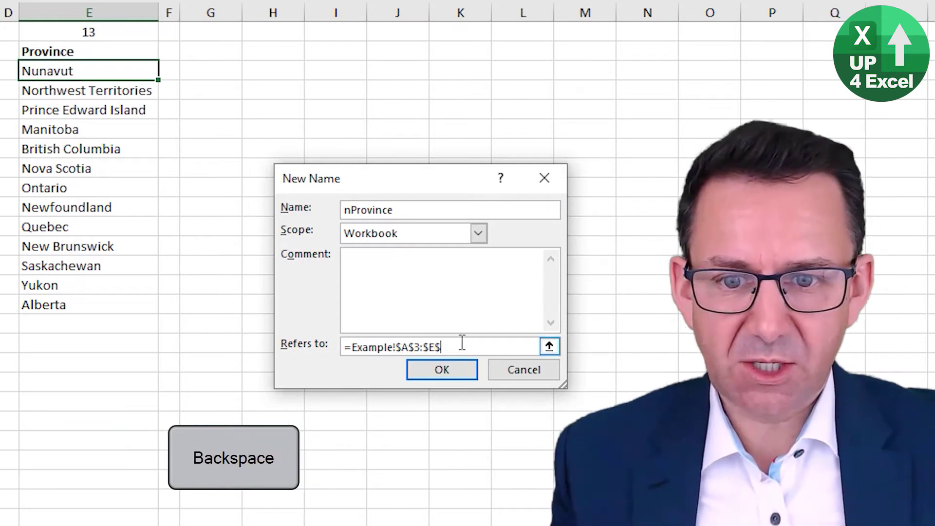
pyautogui.press('BackSpace')
pyautogui.press('BackSpace')
pyautogui.press('BackSpace')
pyautogui.press('BackSpace')
pyautogui.press('BackSpace')
pyautogui.press('BackSpace')
pyautogui.press('BackSpace')
pyautogui.press('BackSpace')
pyautogui.press('BackSpace')
pyautogui.press('BackSpace')
pyautogui.press('BackSpace')
pyautogui.press('BackSpace')
pyautogui.press('BackSpace')
pyautogui.press('BackSpace')
pyautogui.press('BackSpace')
pyautogui.press('BackSpace')
pyautogui.press('BackSpace')
pyautogui.write('offset(')
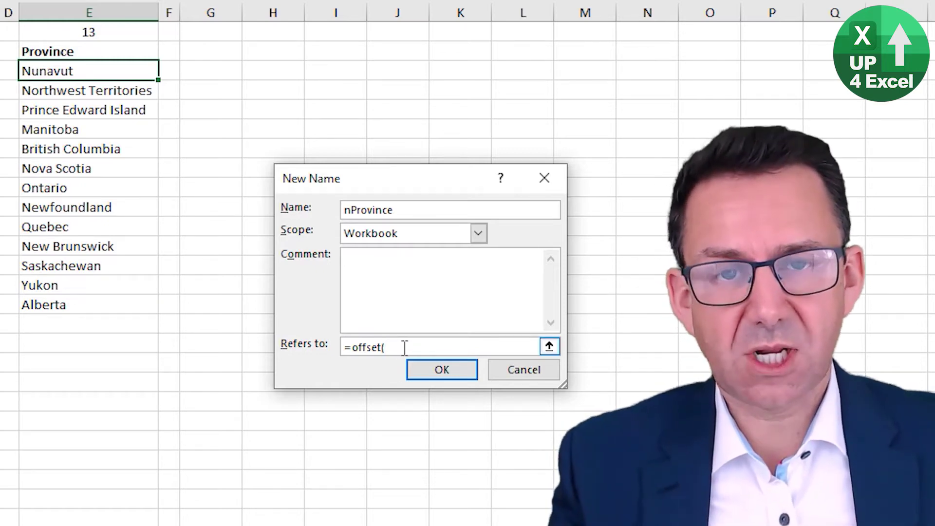
pyautogui.click(95, 51)
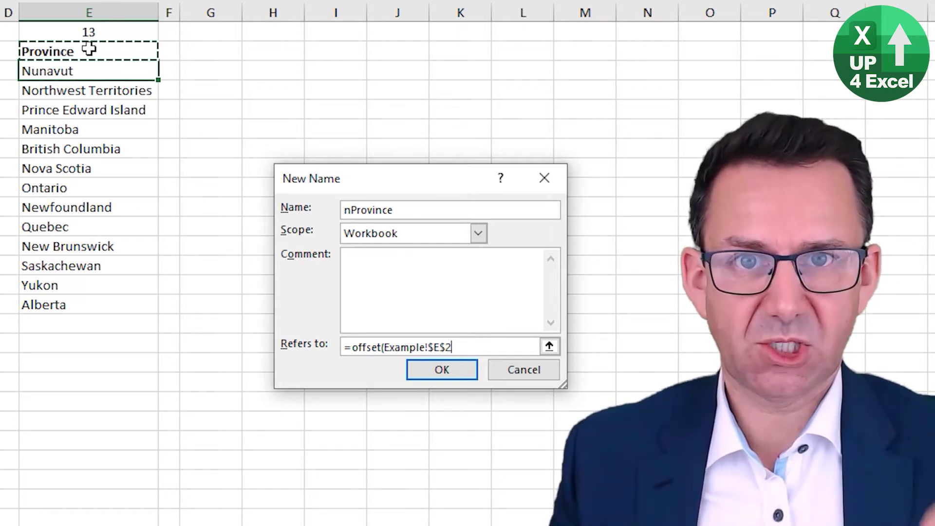
# Finish the definition as =OFFSET(Example!$E$2,1,0,Example!$E$1,1), taking height from E1
pyautogui.write(',')
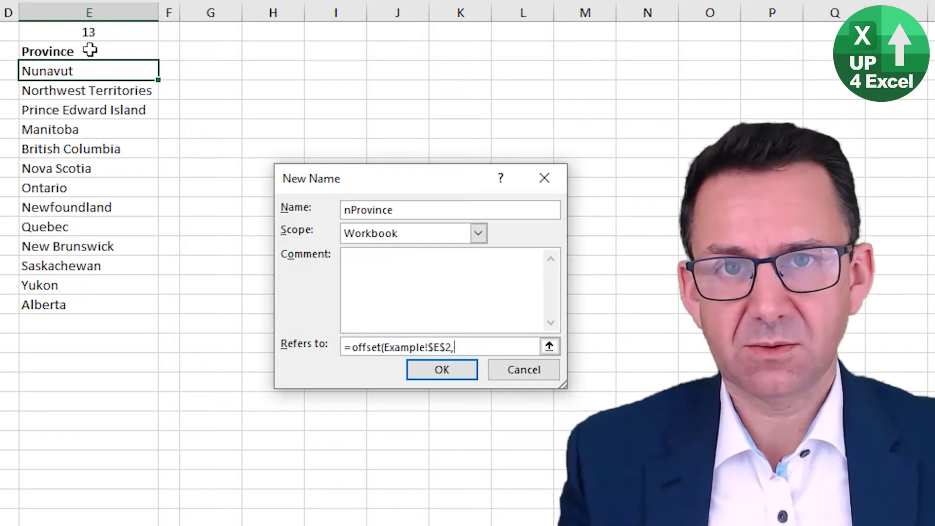
pyautogui.write('1')
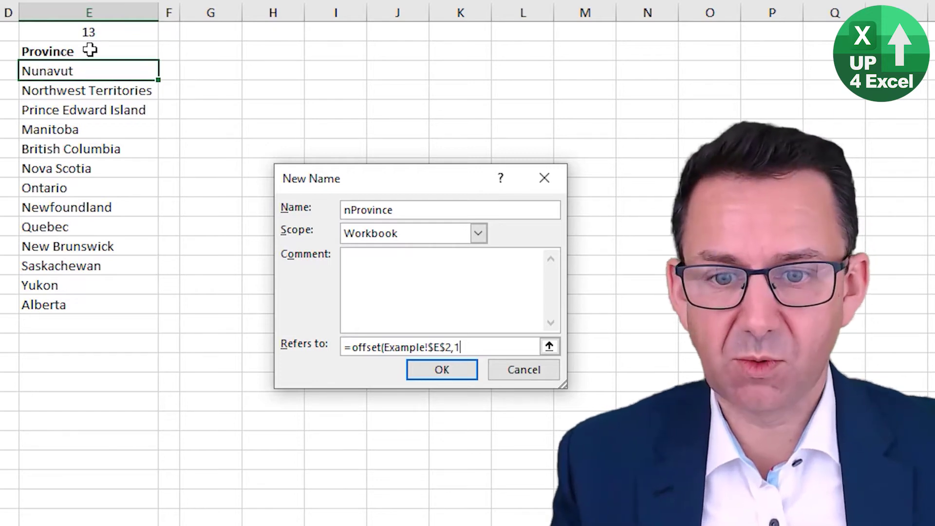
pyautogui.write(',')
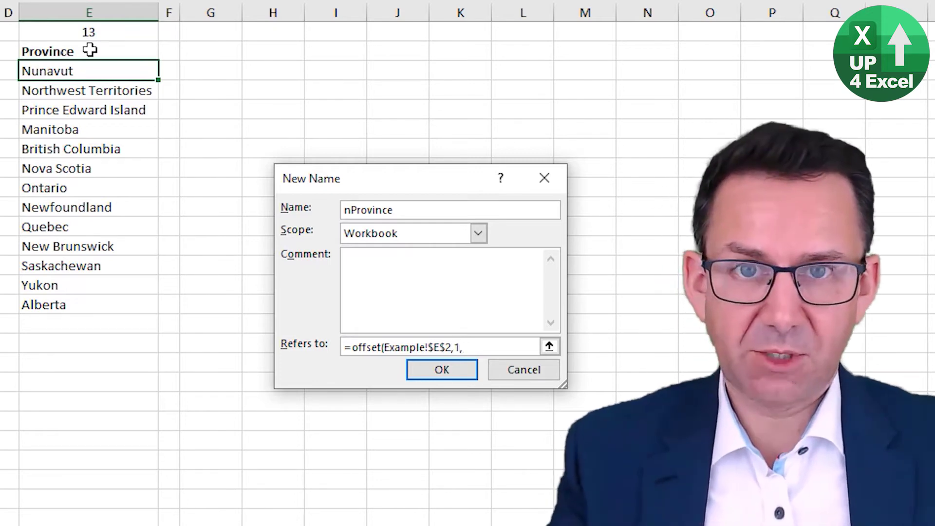
pyautogui.write('0')
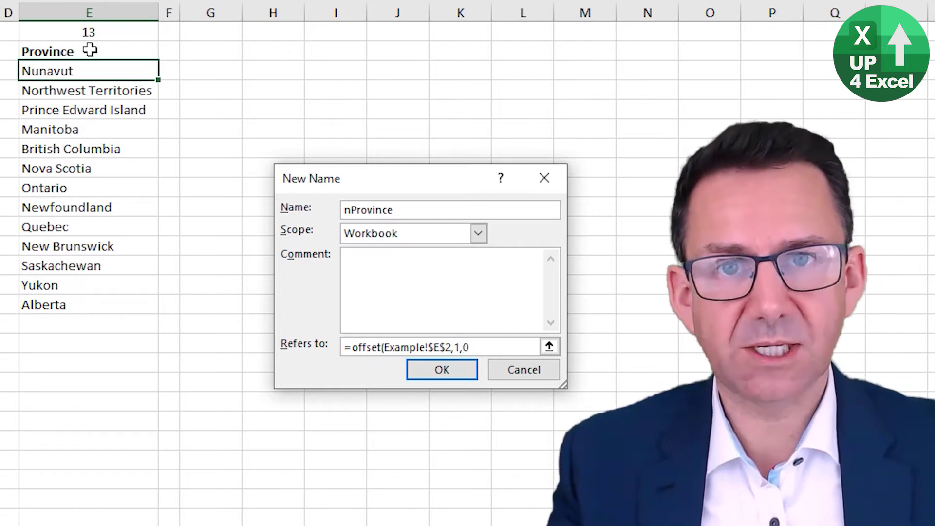
pyautogui.write(',')
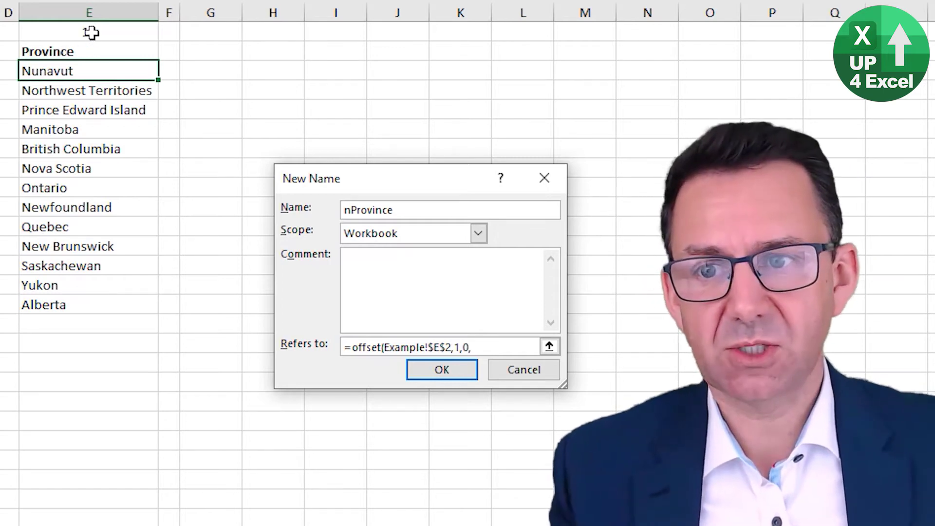
pyautogui.click(90, 30)
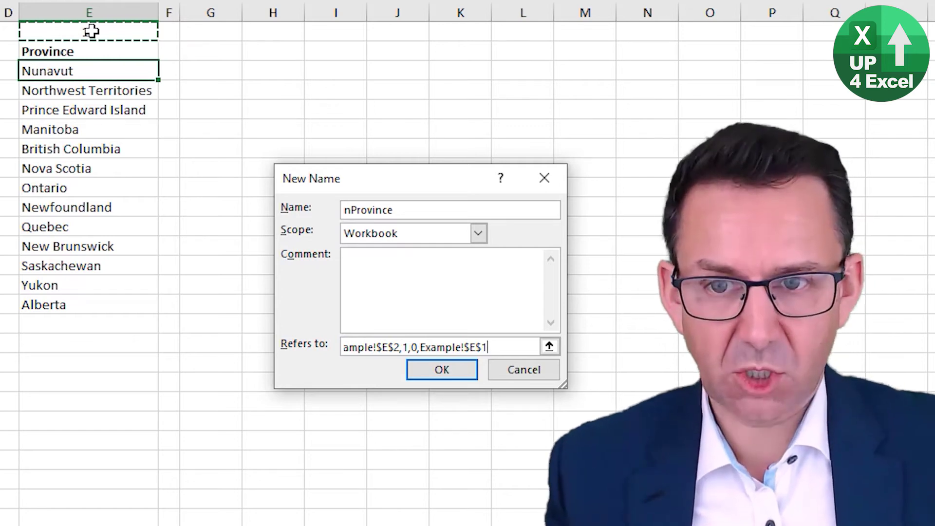
pyautogui.write(',')
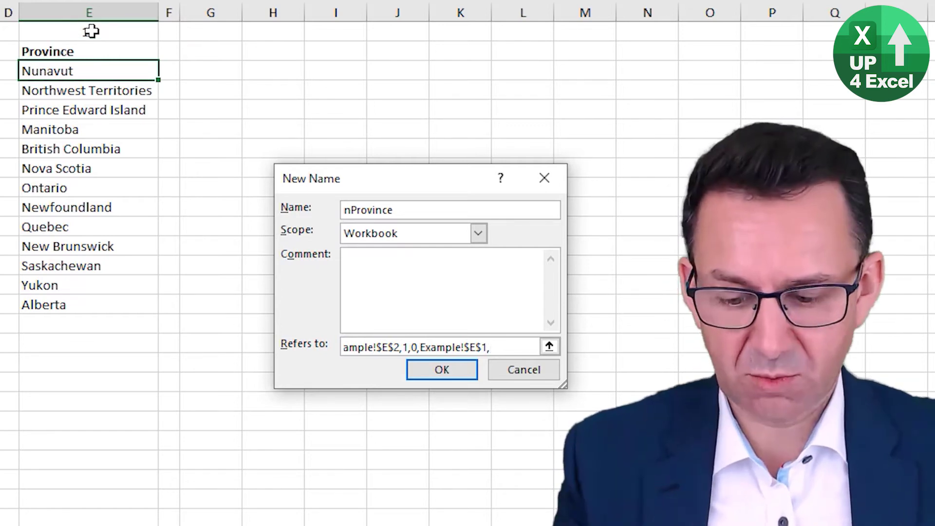
pyautogui.write('1)')
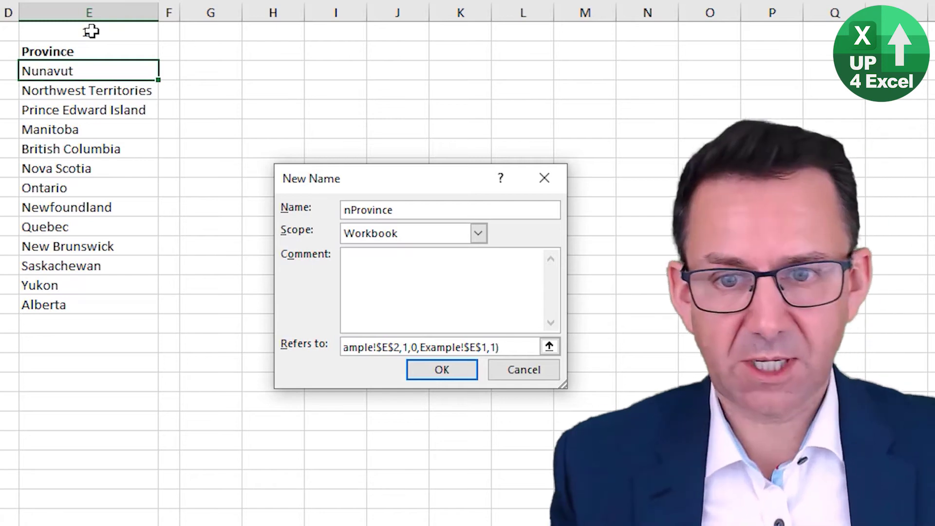
# Save nProvince, check it covers the provinces in E3:E15, and close Name Manager
pyautogui.click(444, 369)
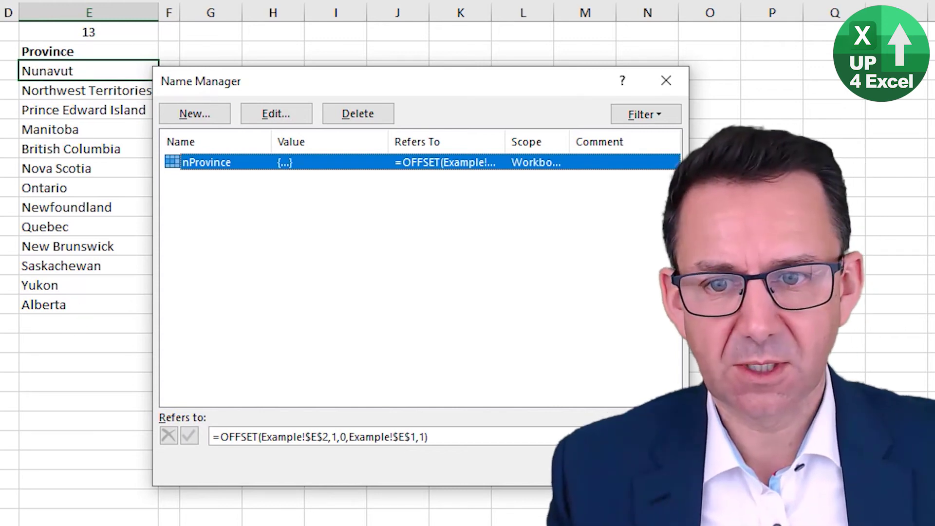
pyautogui.moveTo(456, 78); pyautogui.dragTo(676, 80)
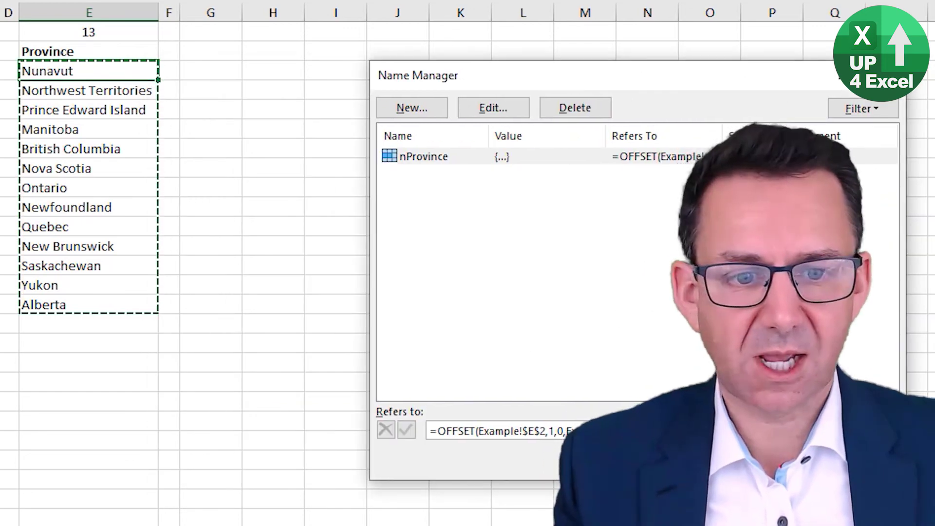
pyautogui.press('Escape')
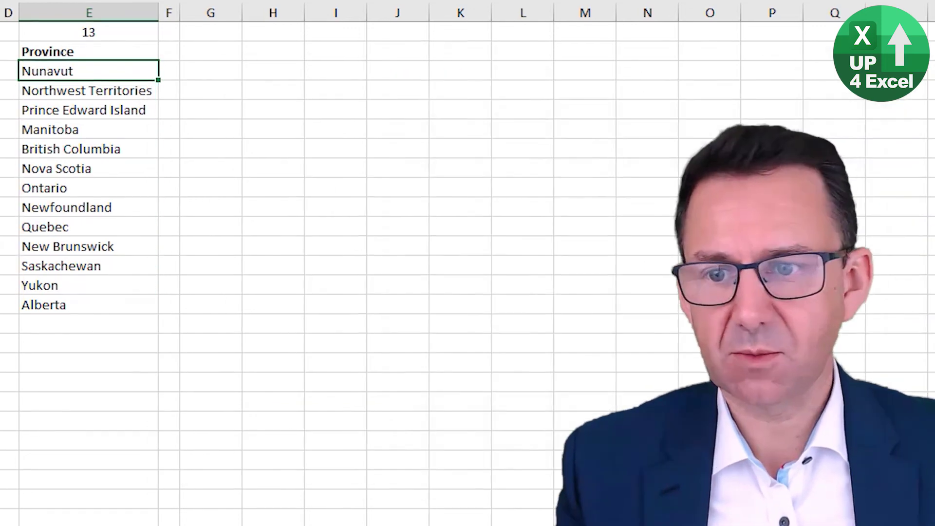